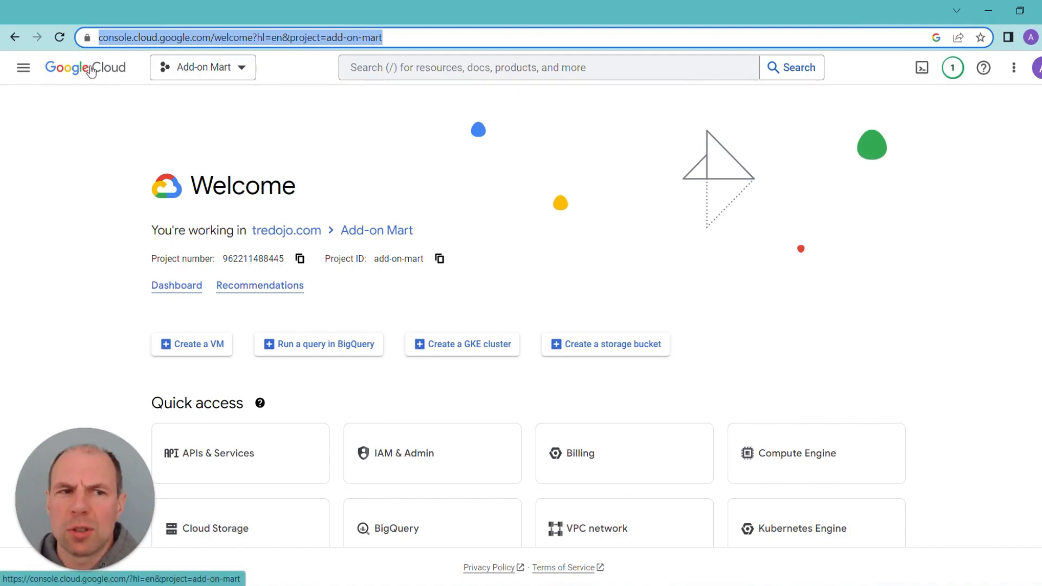
# - Create a new project named Demo in the tredojo.com organization
pyautogui.click(242, 68)
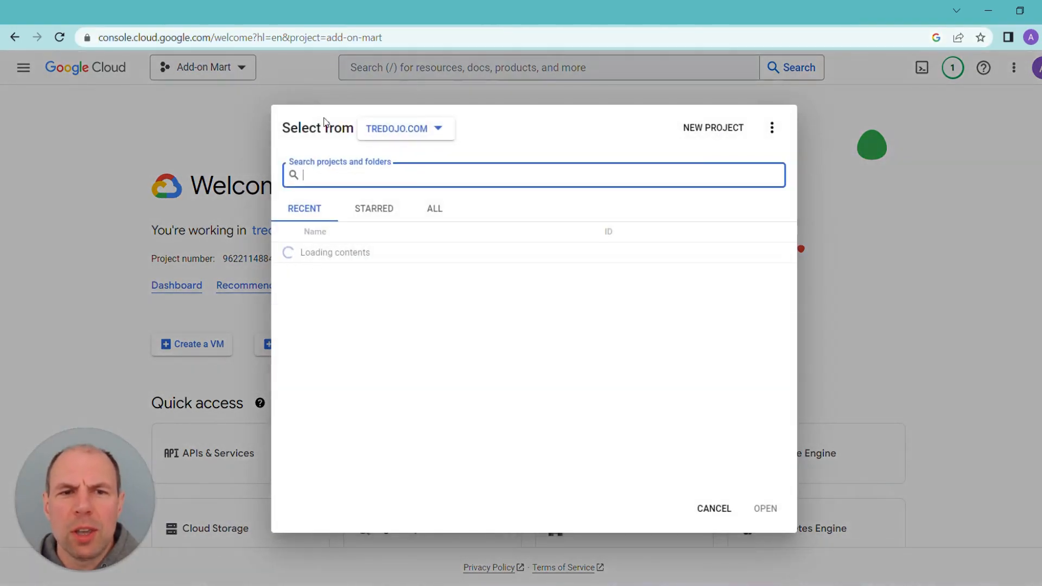
pyautogui.click(713, 129)
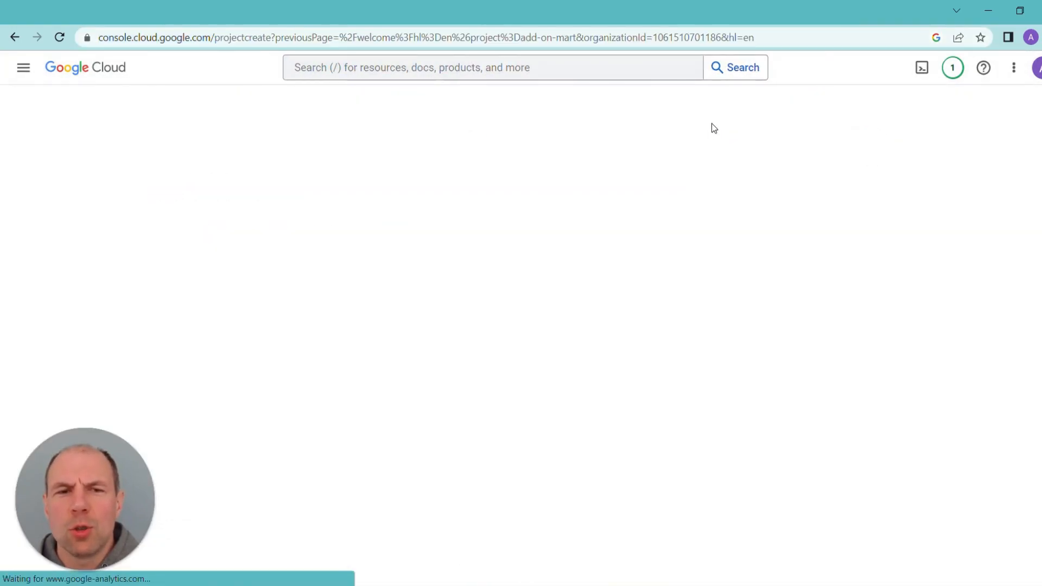
pyautogui.write('Demo')
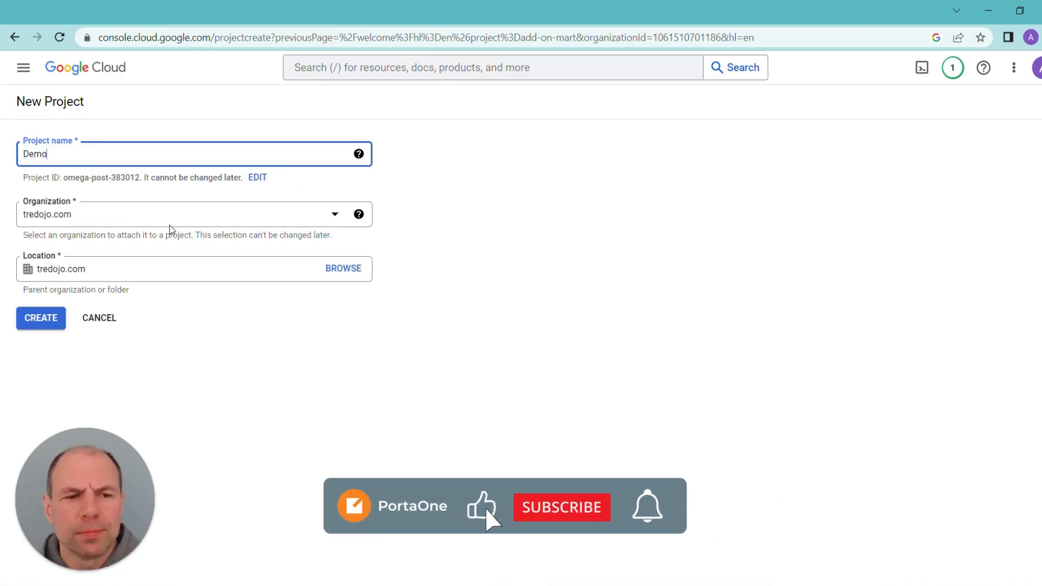
pyautogui.click(39, 318)
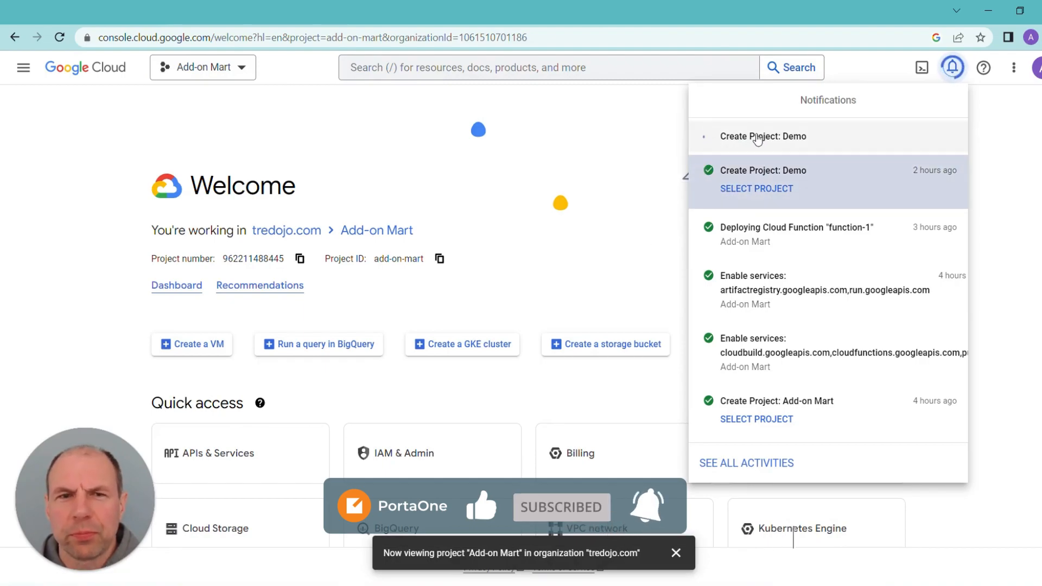
# - Switch the console from the Add-on Mart project to the new Demo project
pyautogui.click(243, 76)
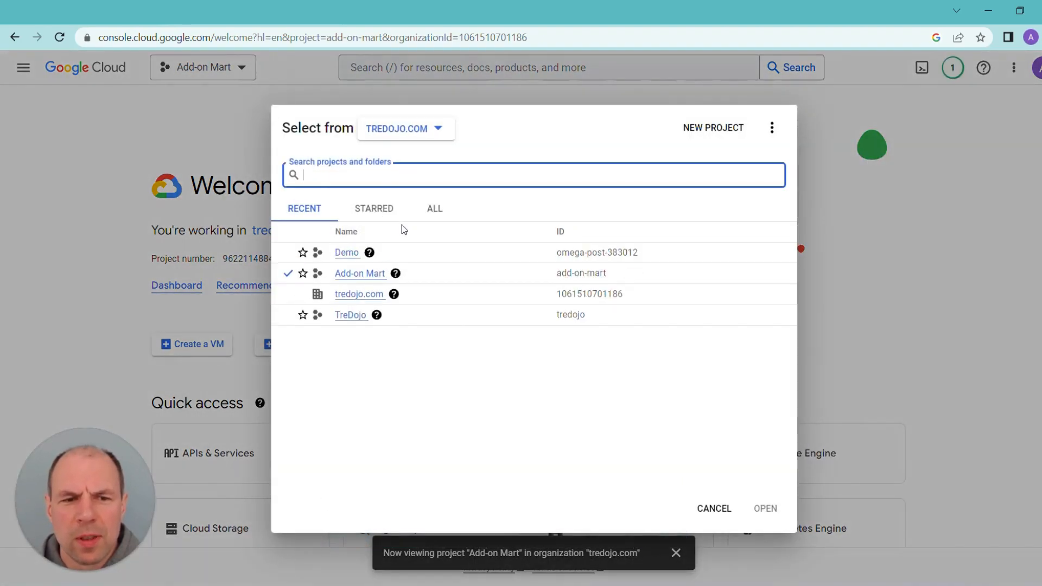
pyautogui.click(347, 253)
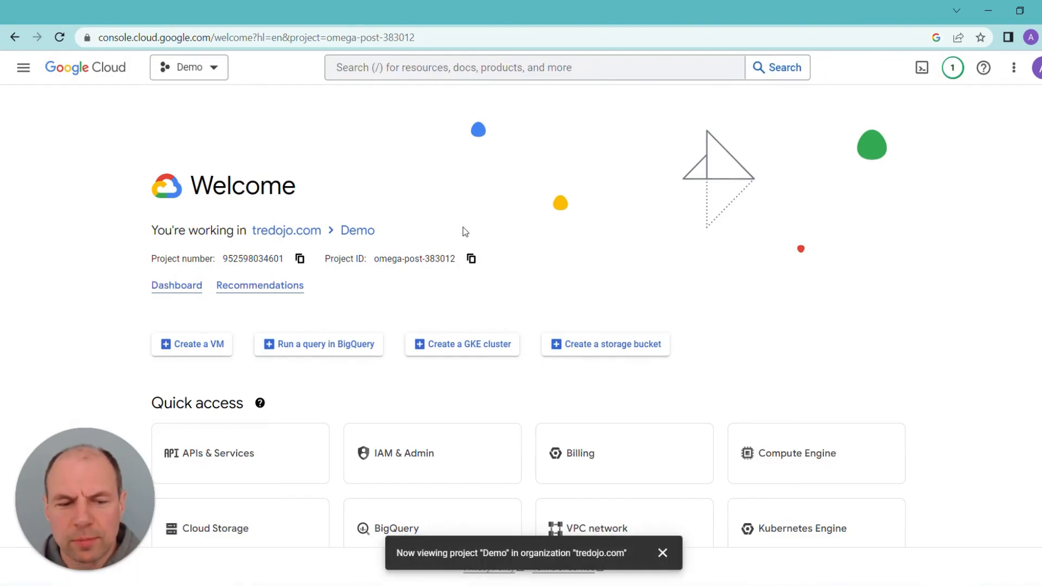
pyautogui.scroll(-2, 465, 232)
pyautogui.scroll(2, 465, 242)
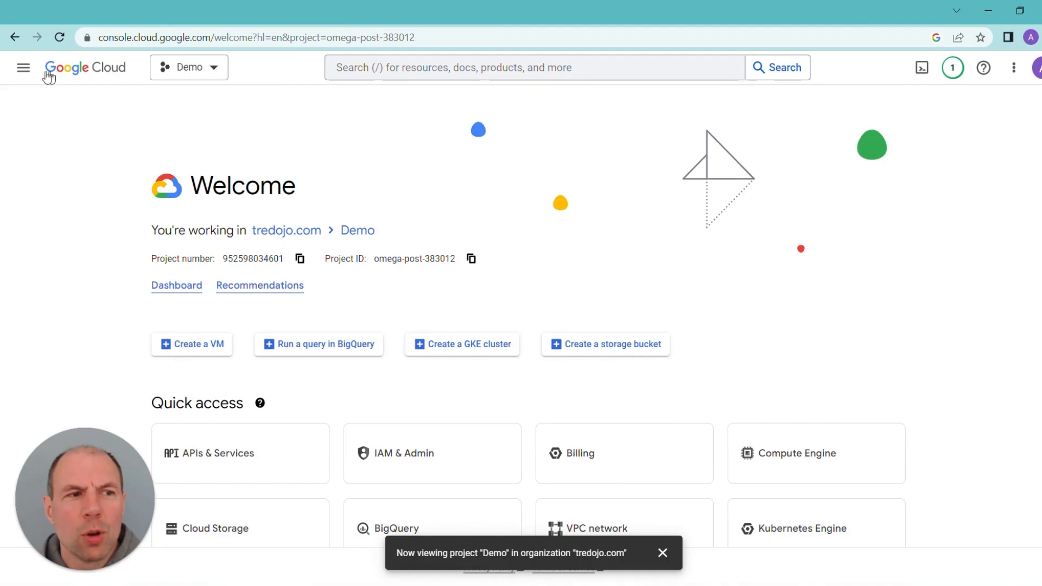
# - Start creating a function in Cloud Functions and enable the Cloud Build, Cloud Functions and Cloud Pub/Sub APIs it requires
pyautogui.click(23, 67)
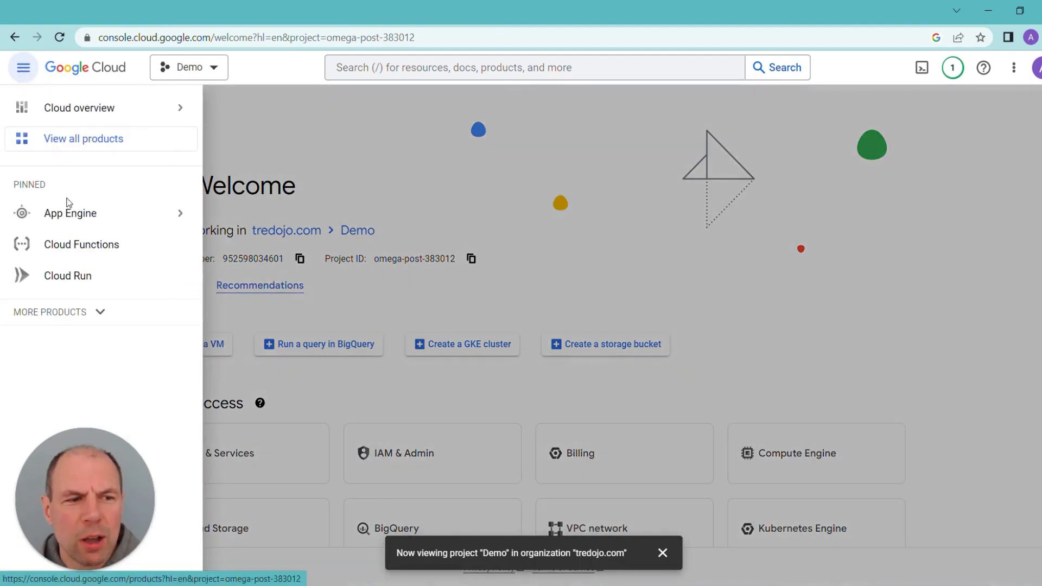
pyautogui.click(75, 249)
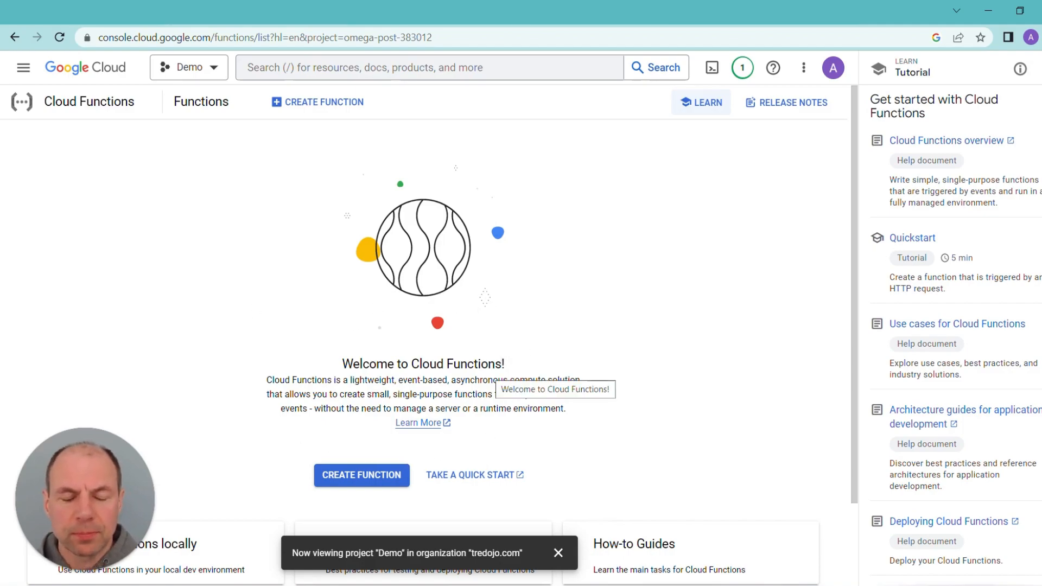
pyautogui.click(363, 475)
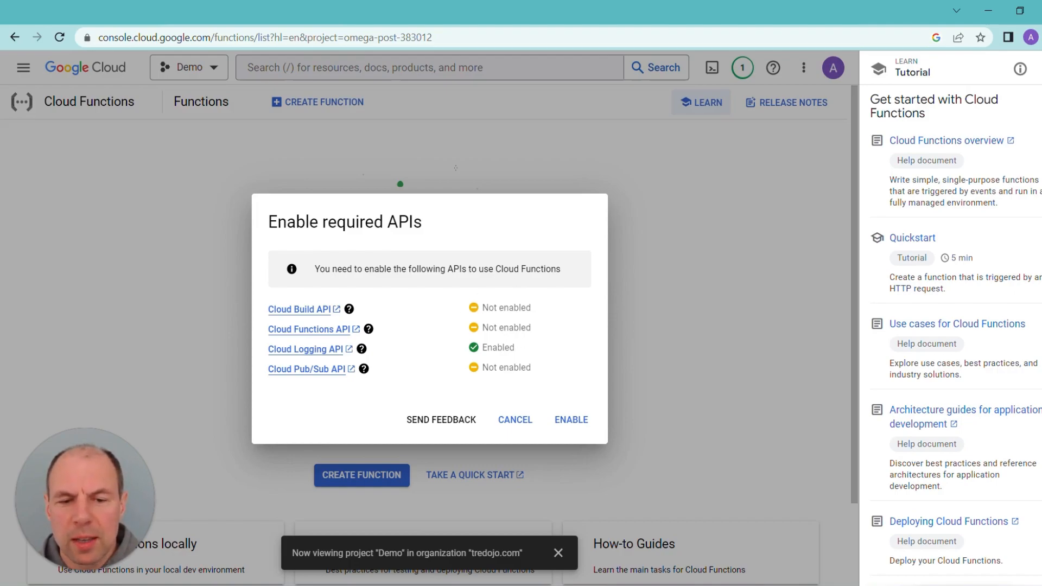
pyautogui.click(572, 422)
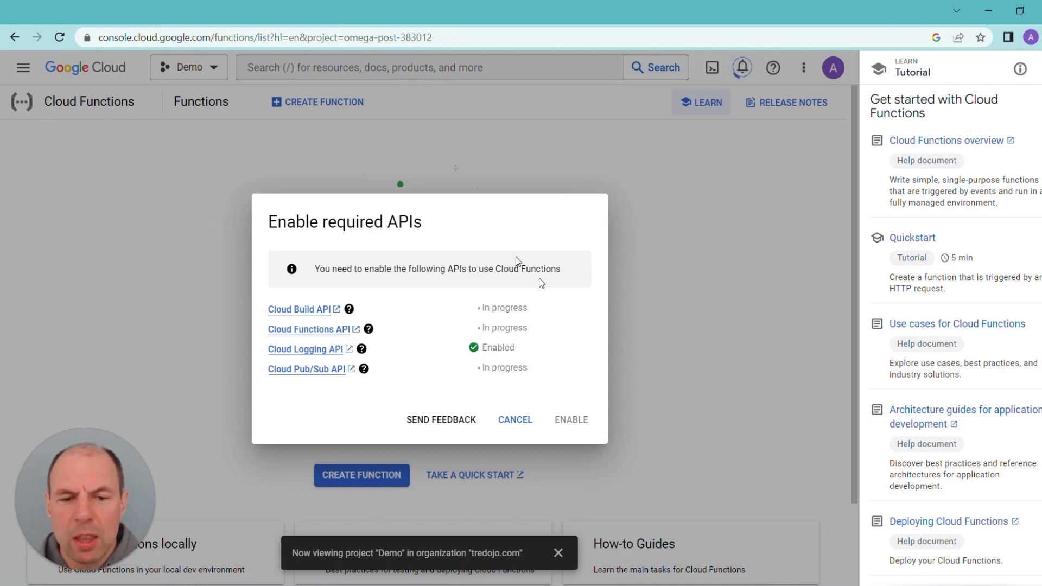
pyautogui.click(517, 418)
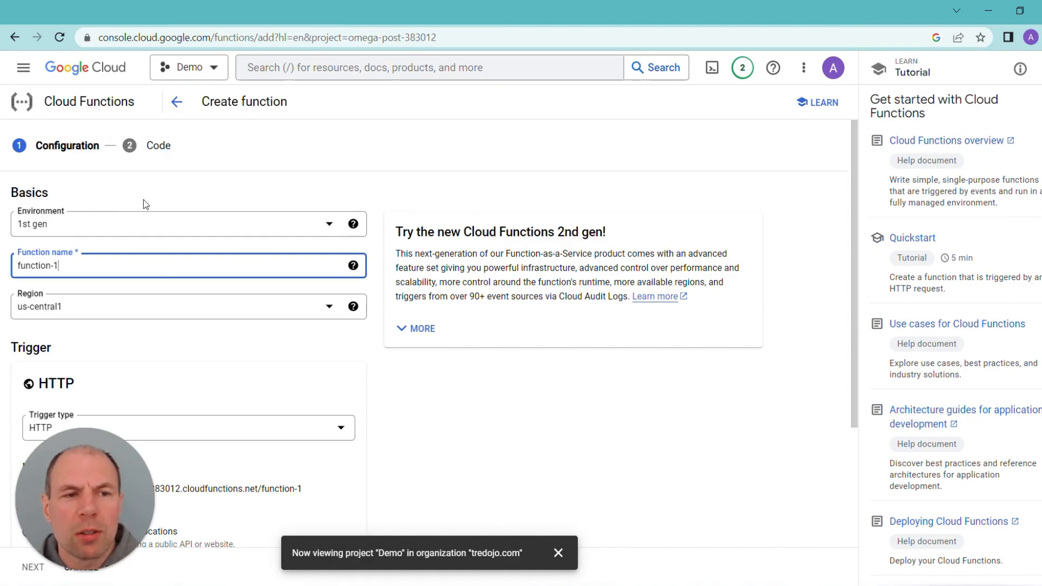
# - Set the function's environment to 2nd gen and name the function vonage_sms
pyautogui.click(78, 226)
pyautogui.click(54, 258)
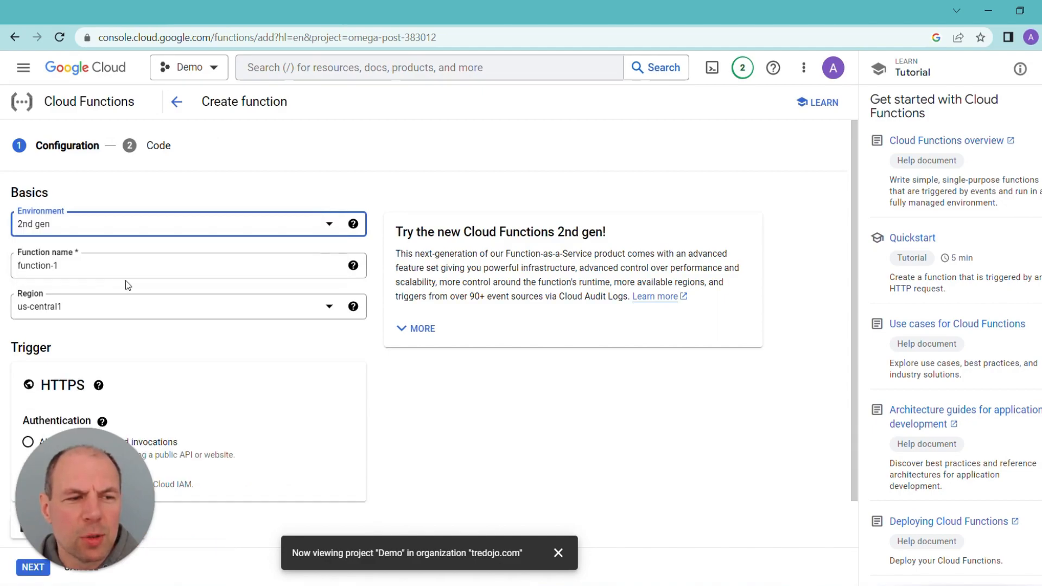
pyautogui.moveTo(58, 266); pyautogui.dragTo(2, 273)
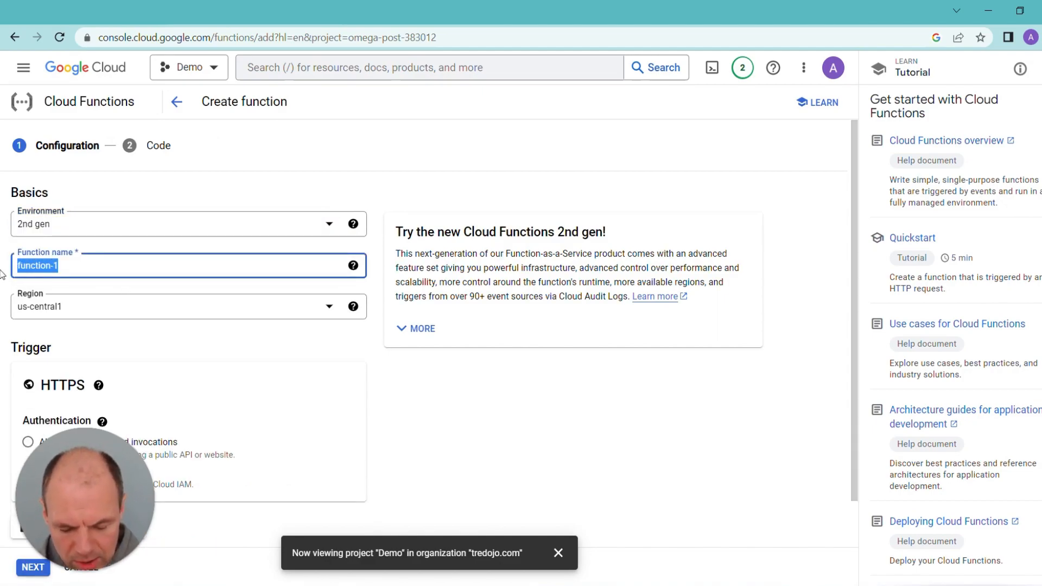
pyautogui.write('von')
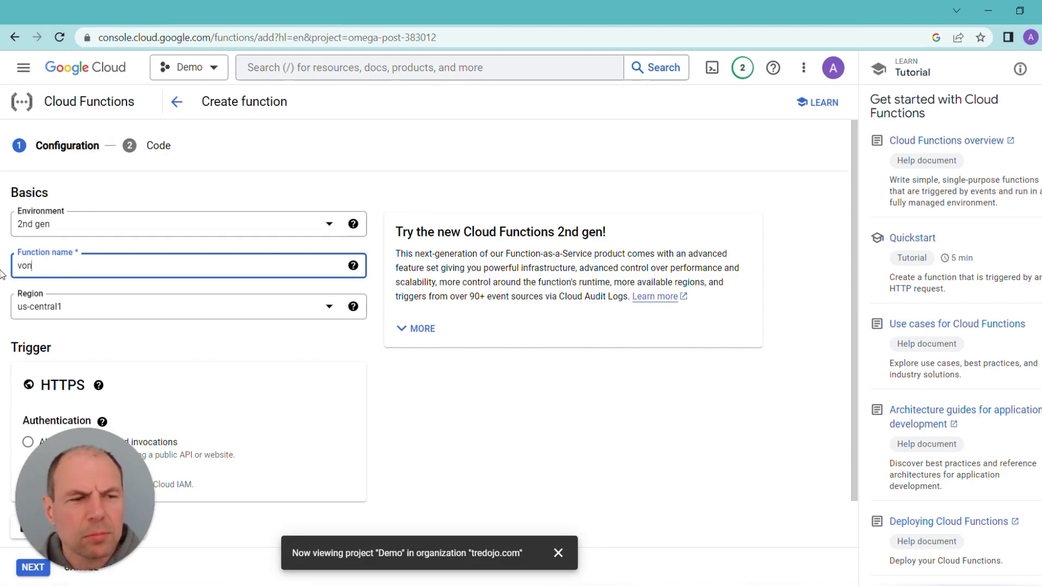
pyautogui.write('age')
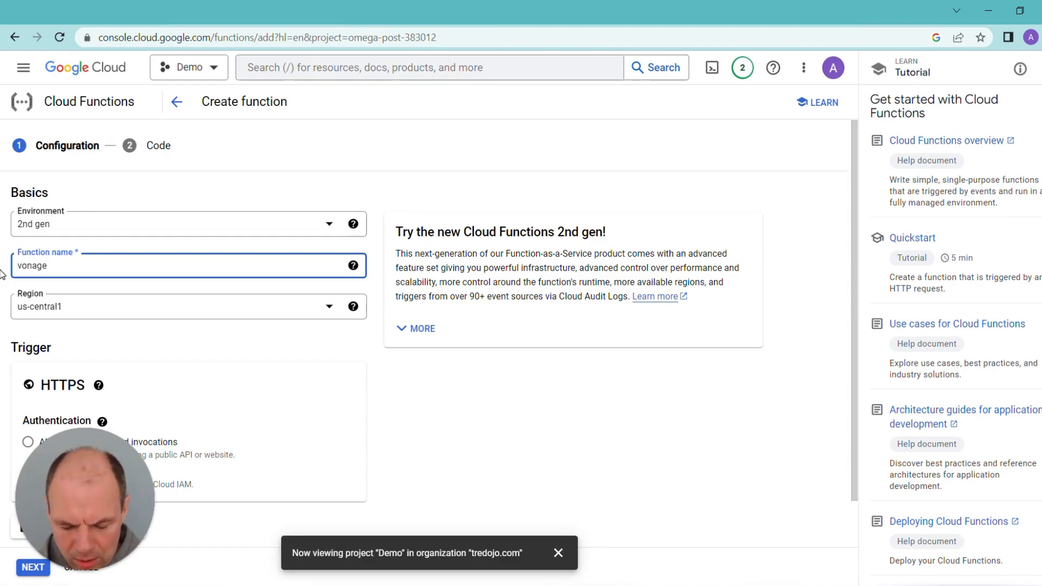
pyautogui.write('_sms')
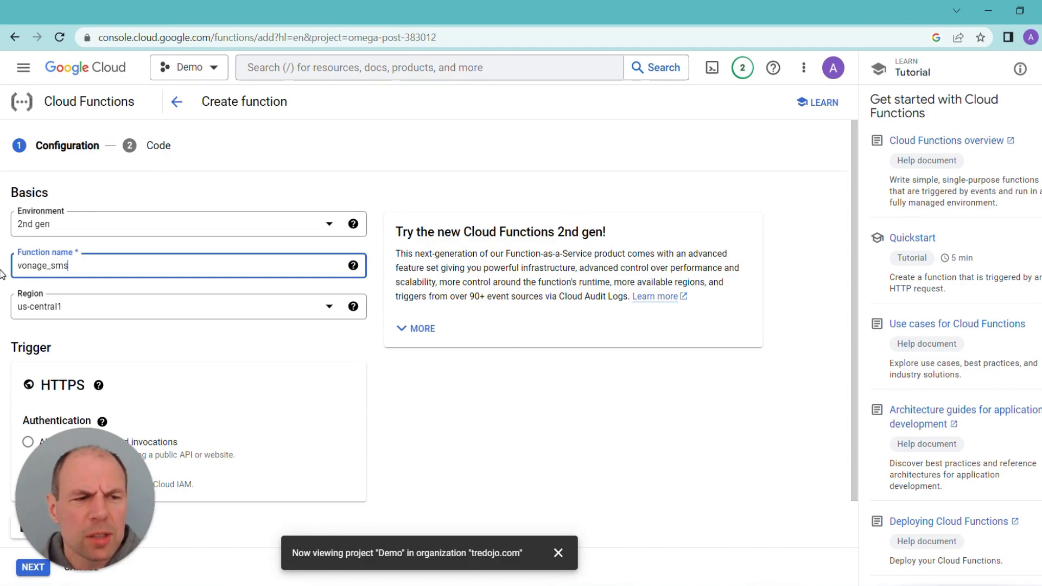
# - Set the function's region to europe-west6
pyautogui.click(46, 307)
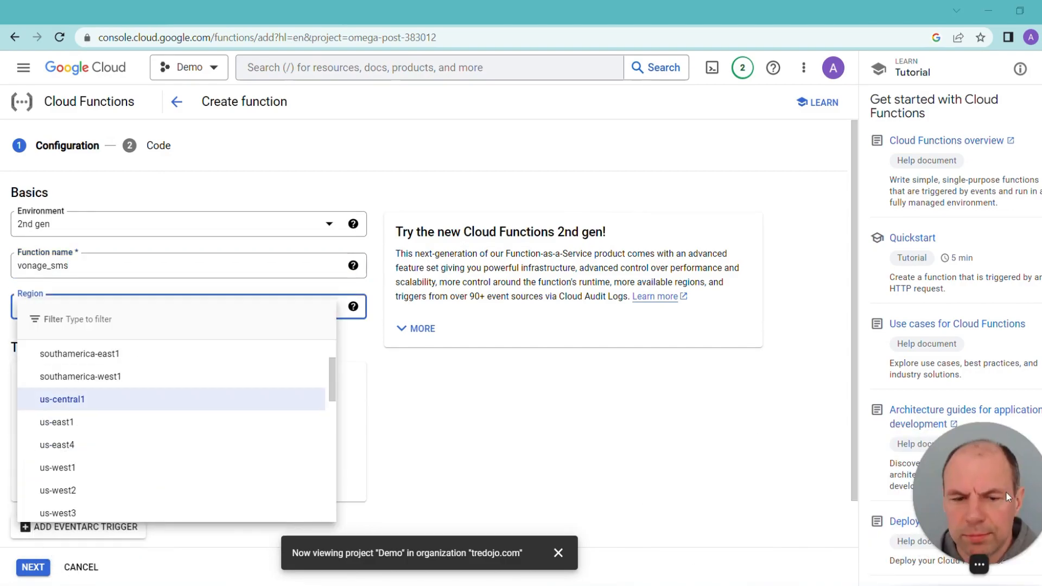
pyautogui.scroll(10, 158, 468)
pyautogui.scroll(-3, 111, 447)
pyautogui.scroll(3, 107, 445)
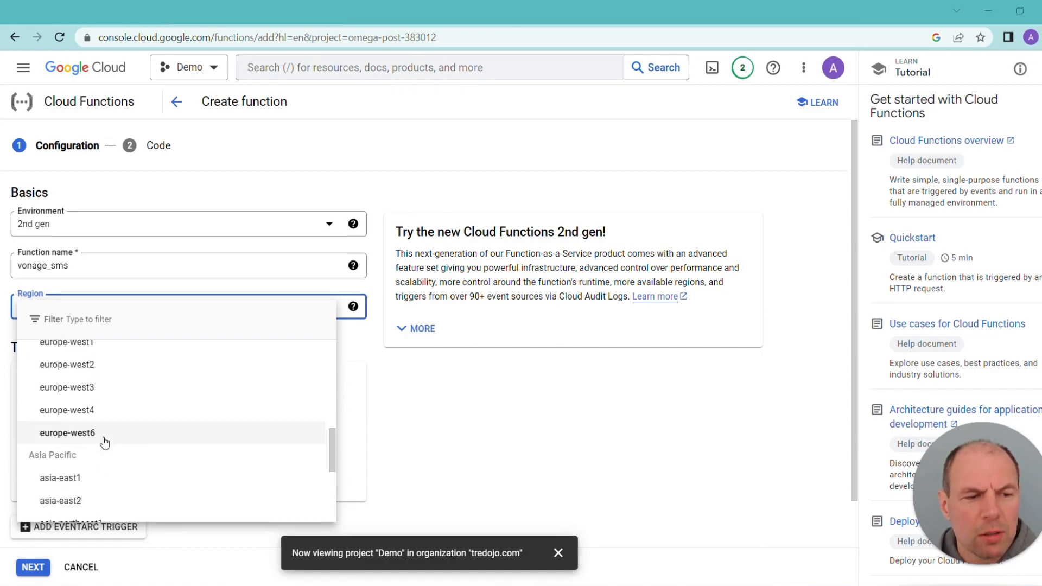
pyautogui.click(97, 434)
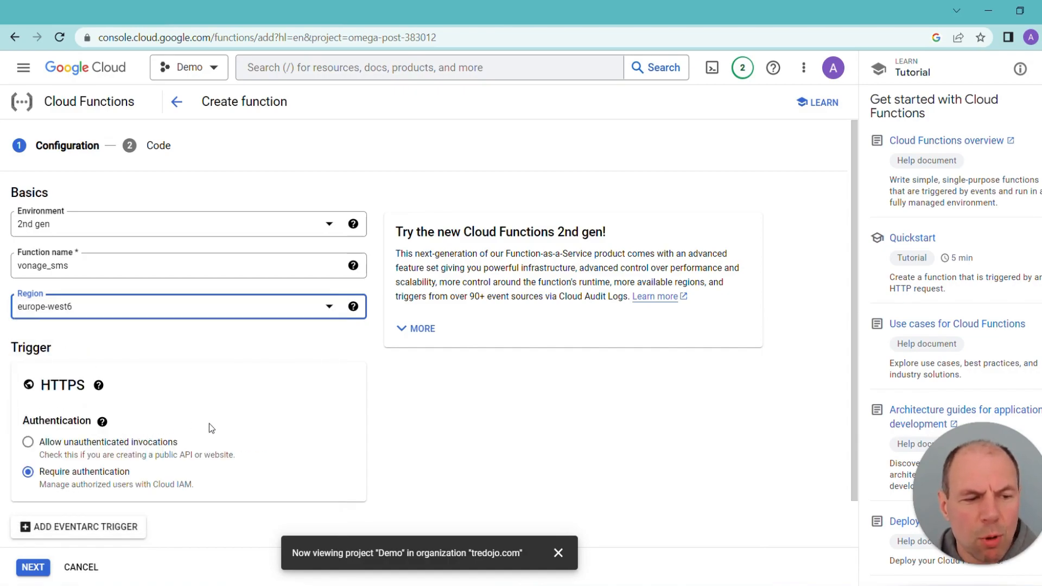
# - Allow unauthenticated invocations for the HTTPS trigger and proceed to the code stage, enabling the required Artifact Registry and Cloud Run Admin APIs
pyautogui.scroll(-1, 209, 424)
pyautogui.click(28, 391)
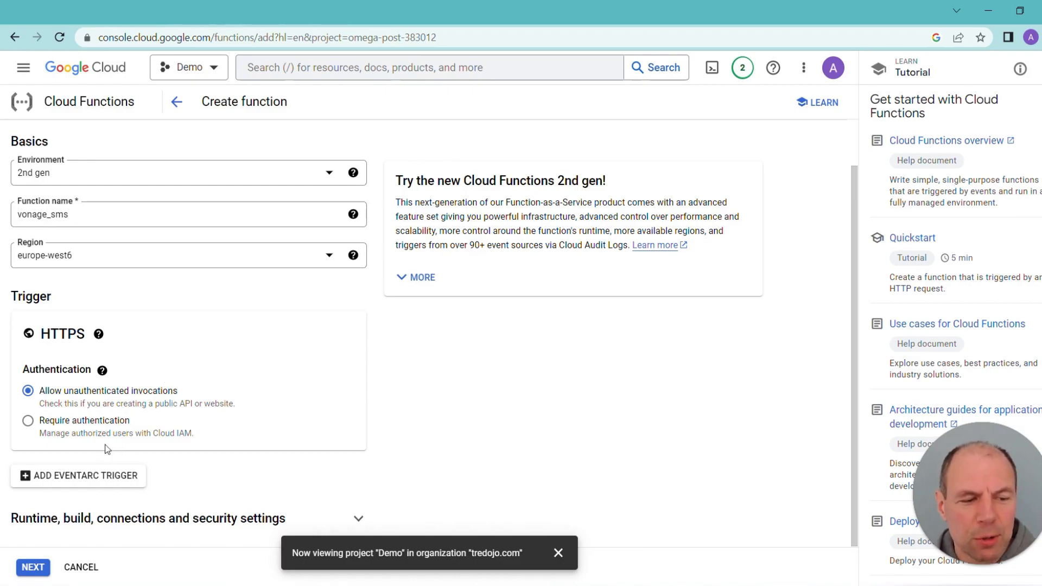
pyautogui.click(34, 567)
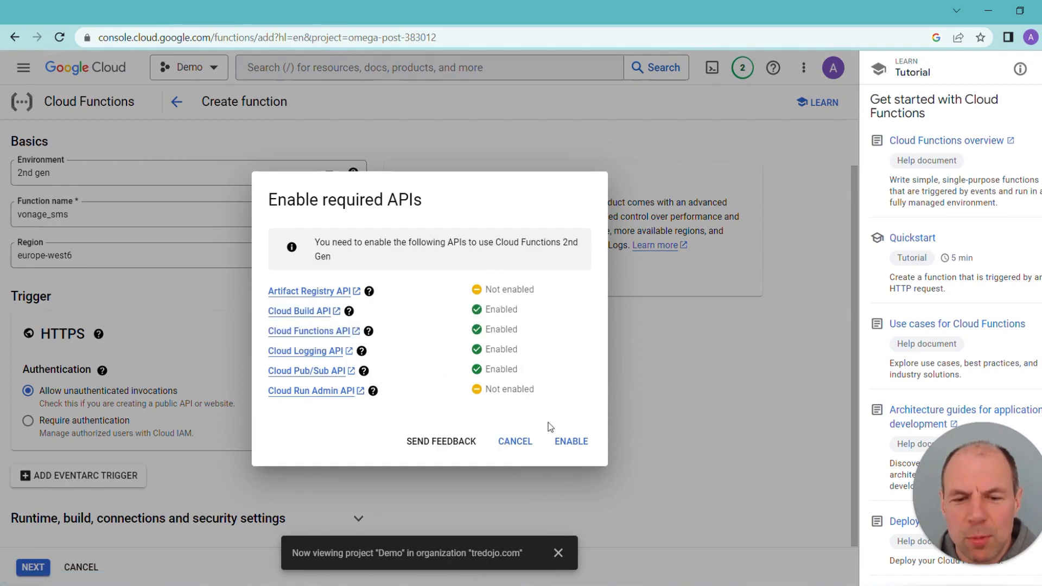
pyautogui.click(573, 442)
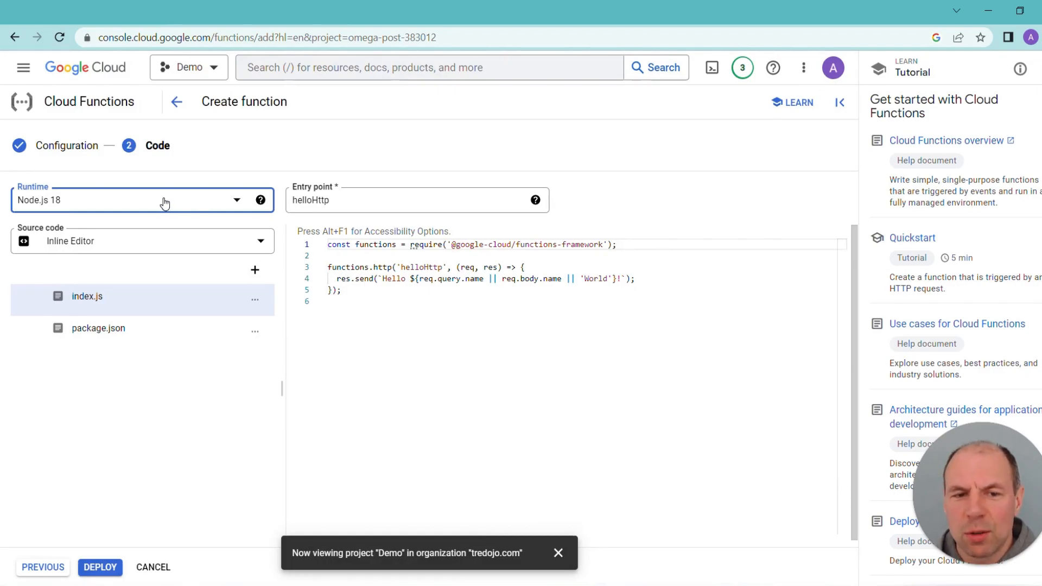
# - Set the function's runtime to Python 3.11, keep the sample hello_http code and deploy the function
pyautogui.click(165, 203)
pyautogui.scroll(-3, 109, 293)
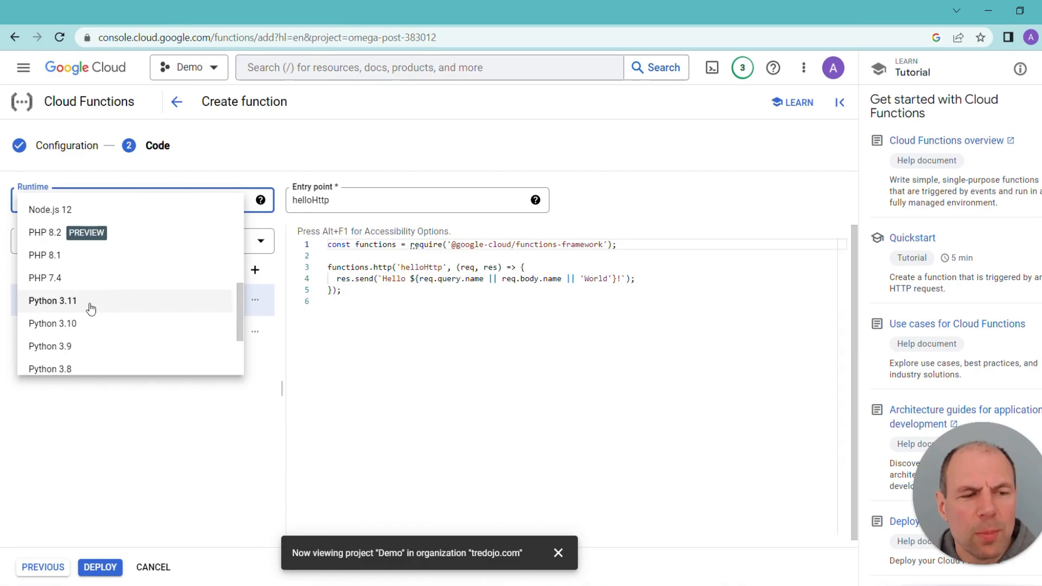
pyautogui.click(99, 307)
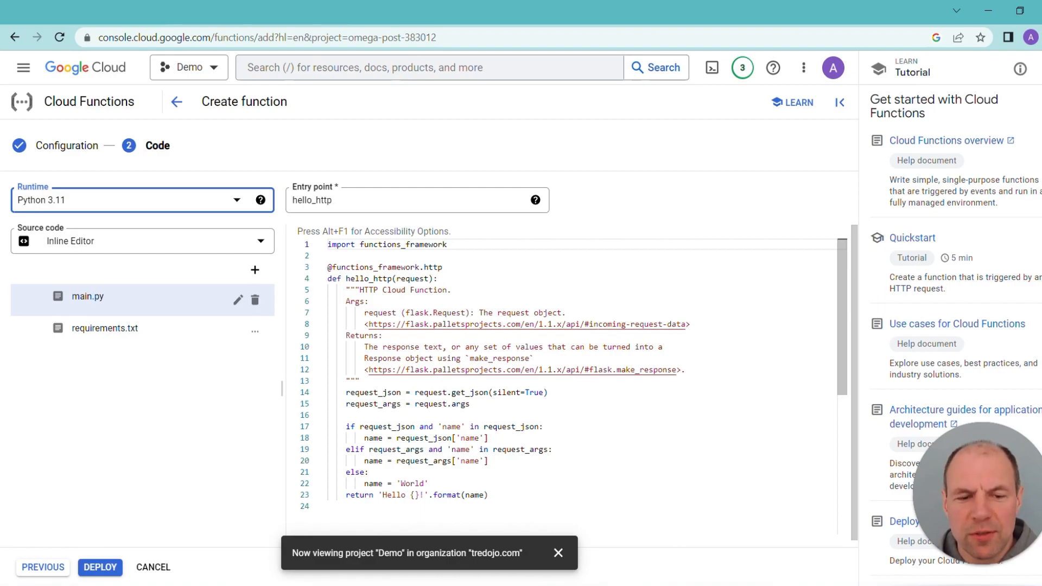
pyautogui.scroll(-2, 574, 374)
pyautogui.scroll(2, 573, 373)
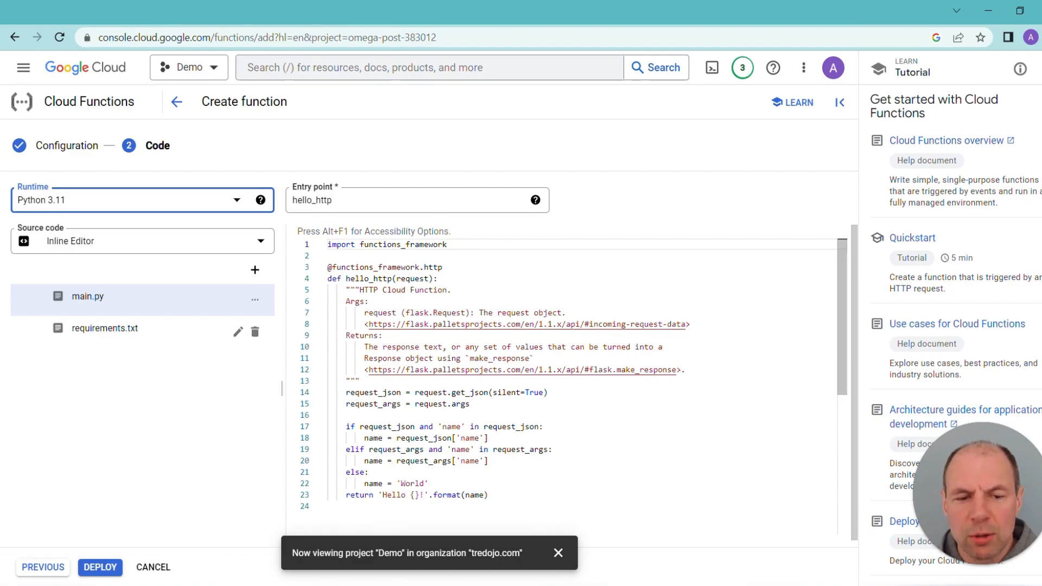
pyautogui.click(100, 569)
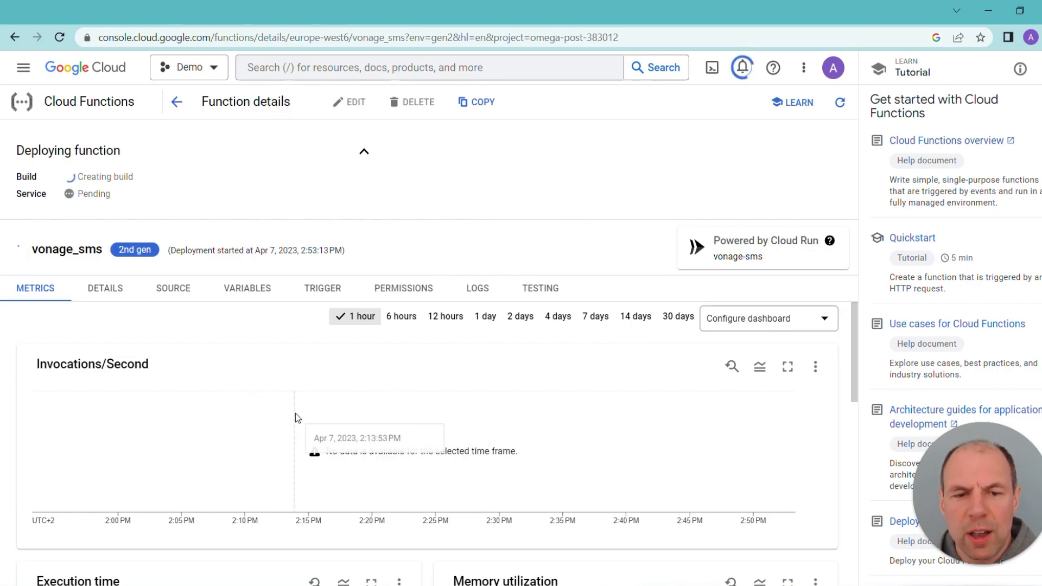
# - Check the vonage_sms function's logs and deployment status, and test its public URL in the browser before returning to the function details
pyautogui.click(472, 292)
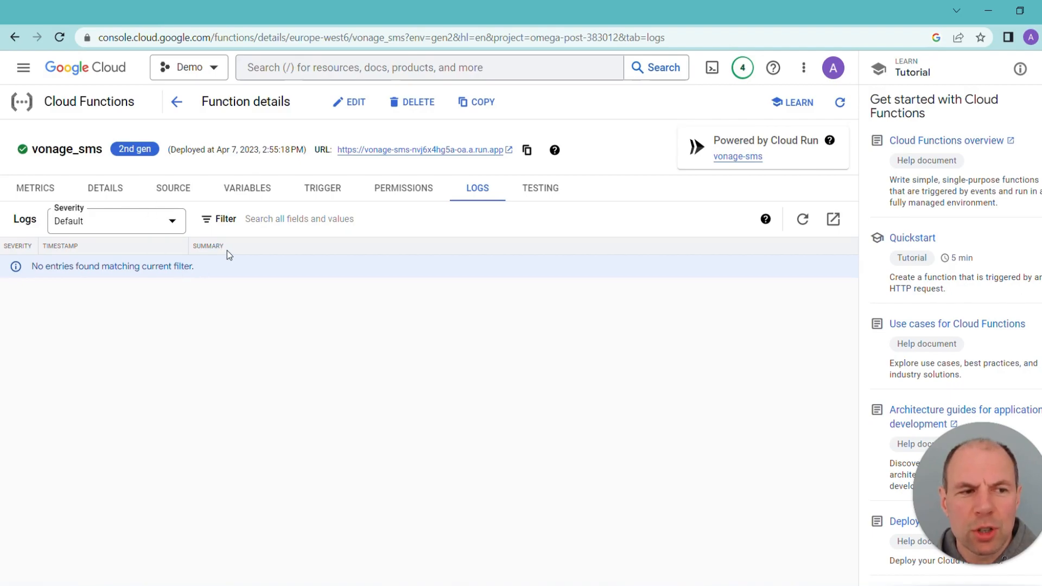
pyautogui.moveTo(20, 152)
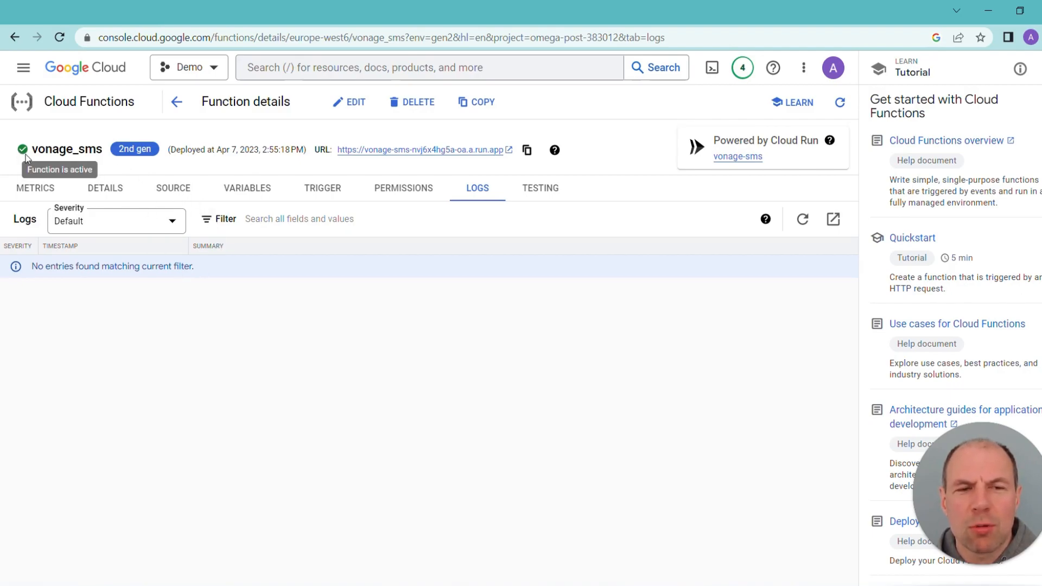
pyautogui.click(413, 155)
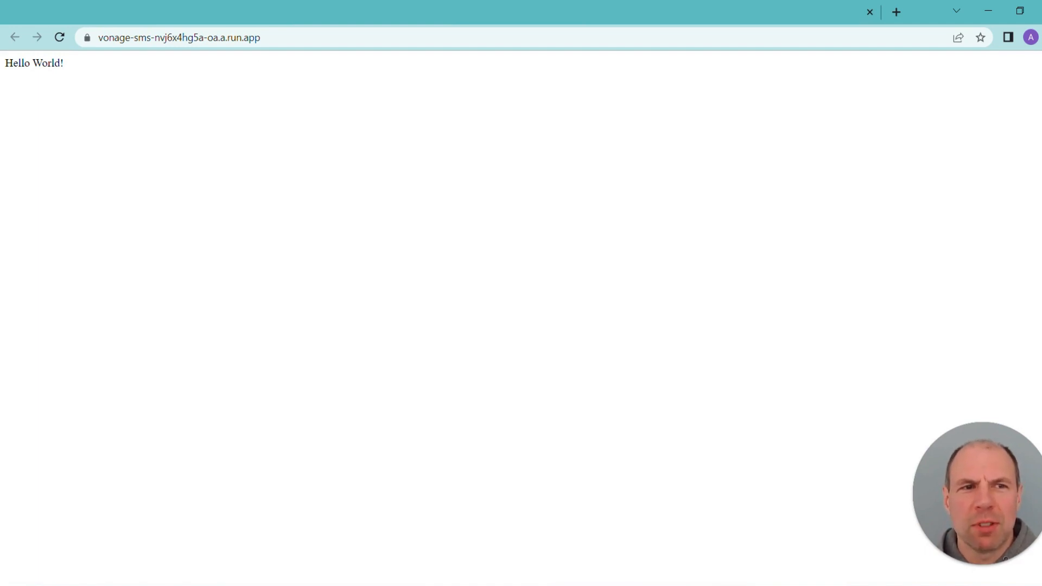
pyautogui.click(231, 15)
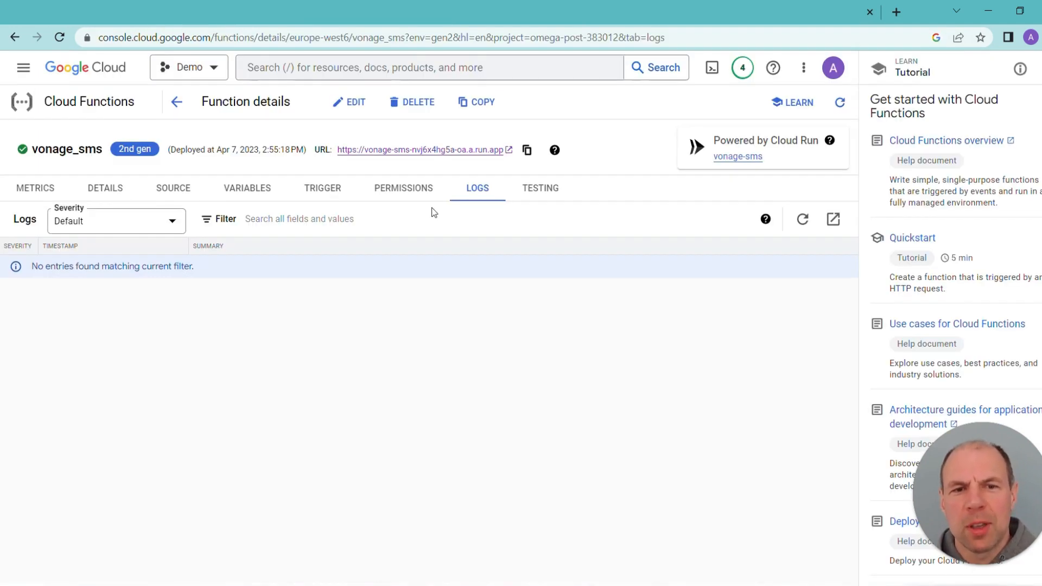